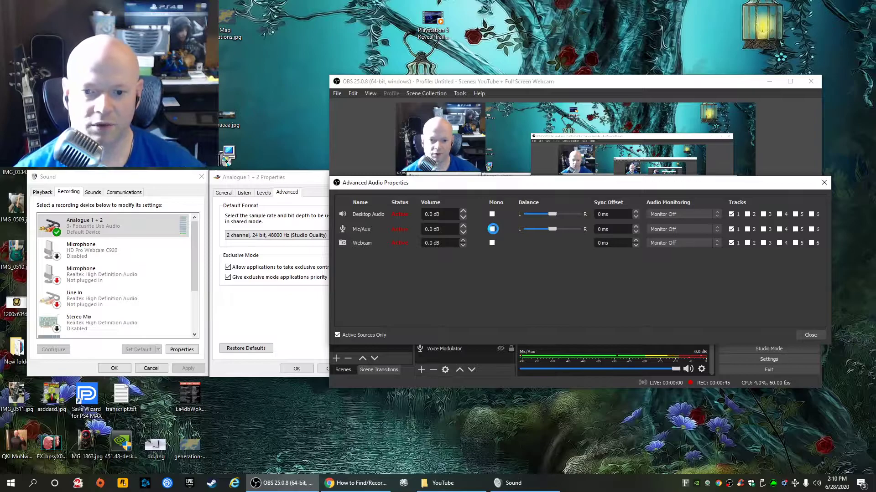
Tick Mono for Mic/Aux, then keep Analogue 1 + 2 at 2 channel, 24 bit, 48000 Hz and cancel
click(492, 229)
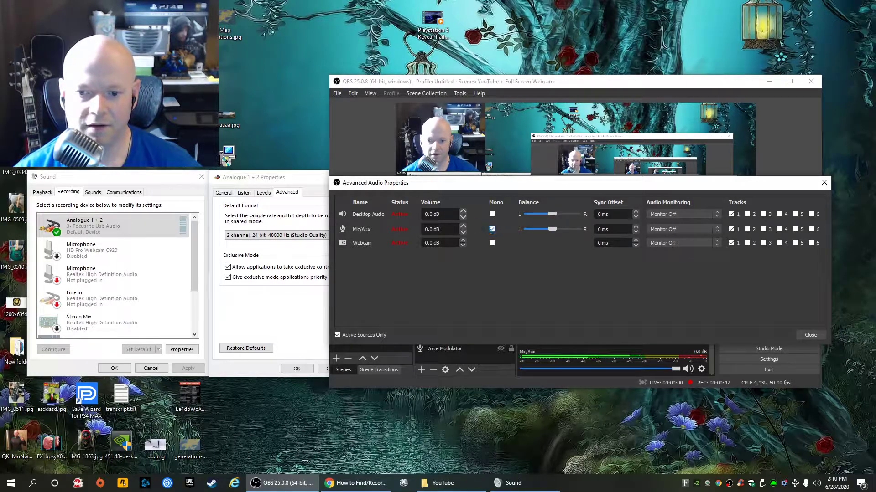
click(277, 177)
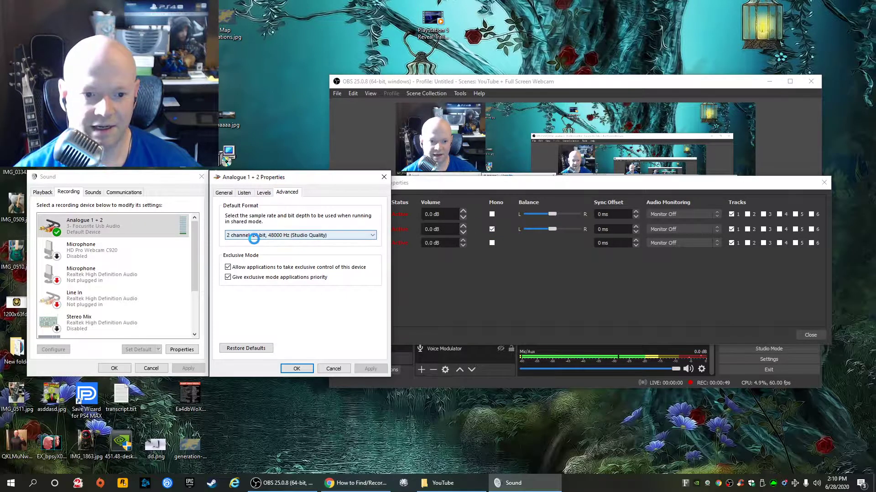
click(253, 235)
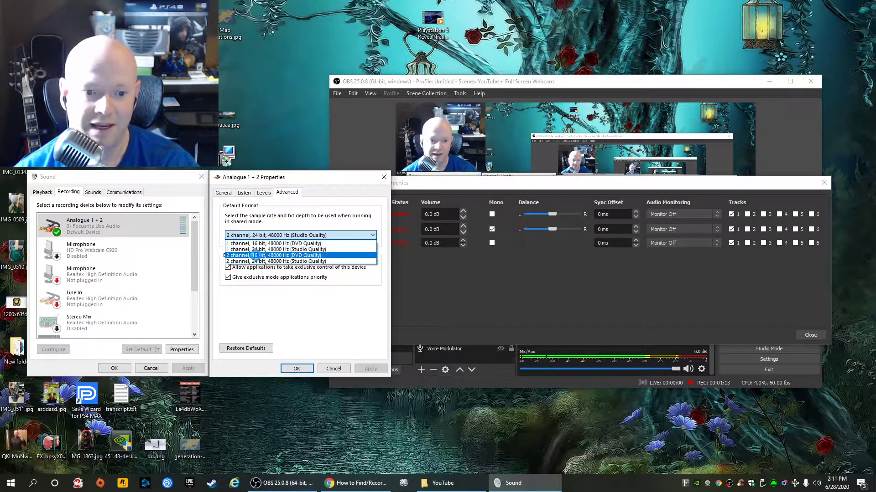
click(252, 261)
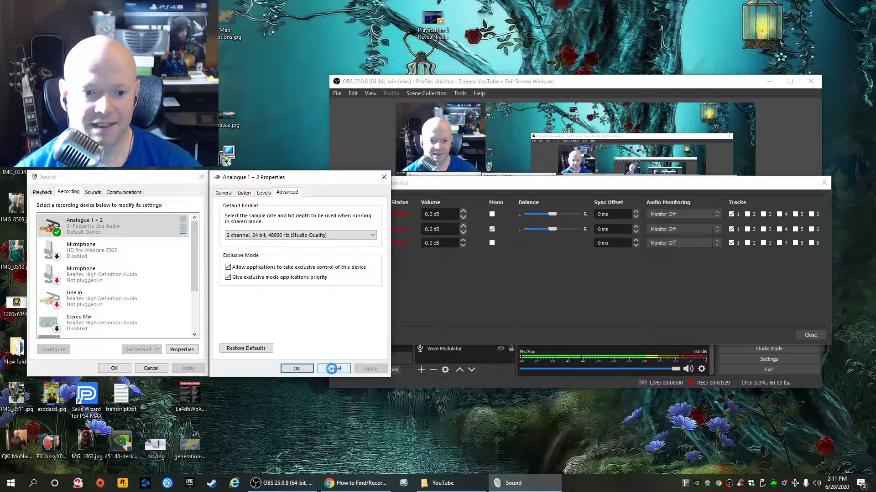
click(331, 368)
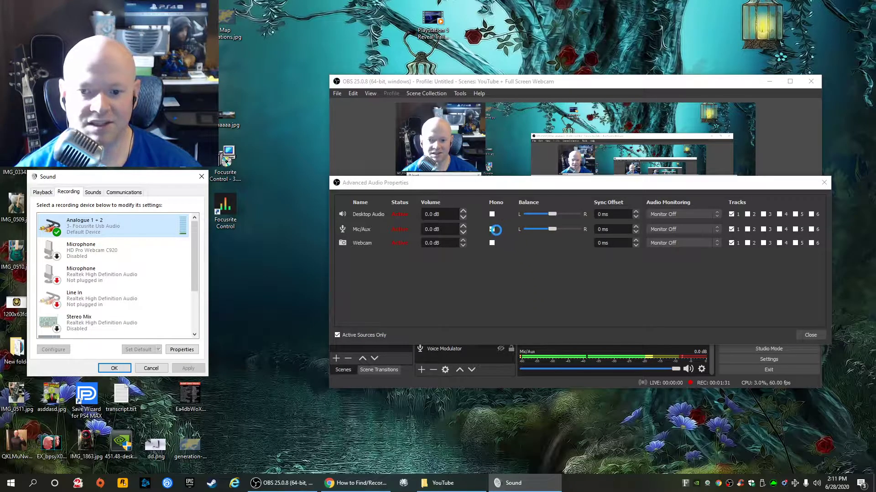
Tick Mic/Aux Mono, close Advanced Audio Properties and the Sound window, and move OBS left
click(492, 229)
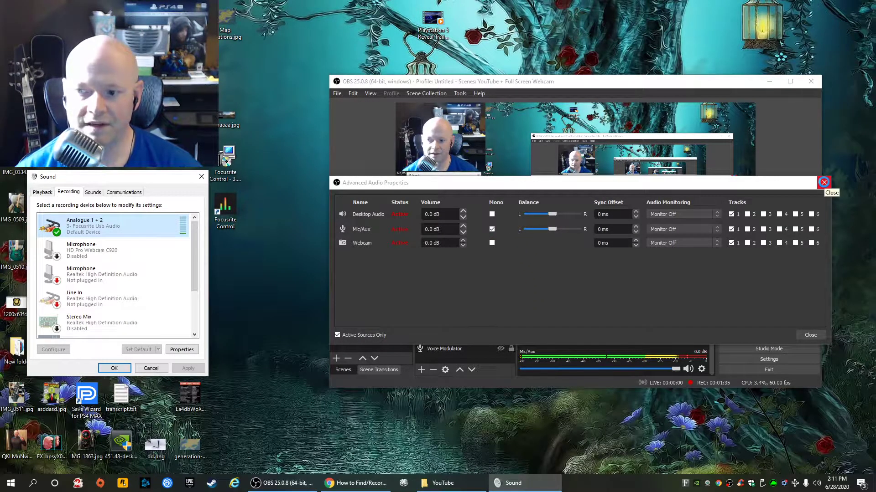
click(824, 182)
click(201, 177)
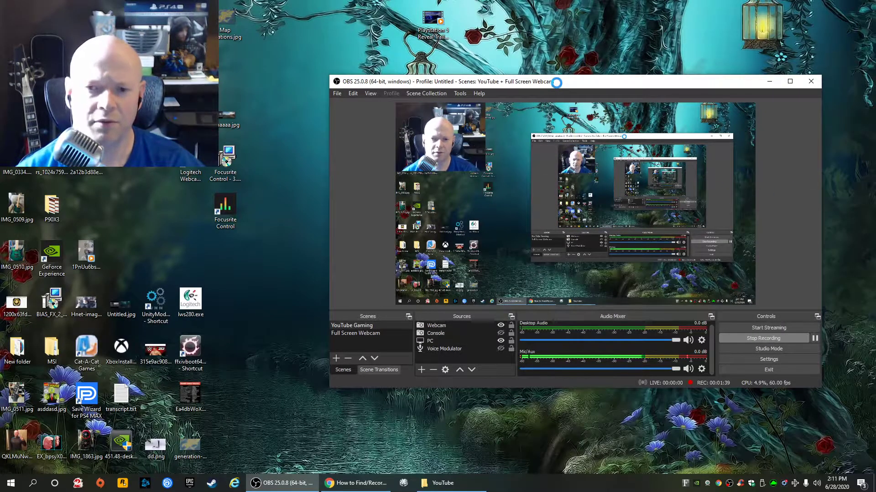
drag(556, 83, 457, 84)
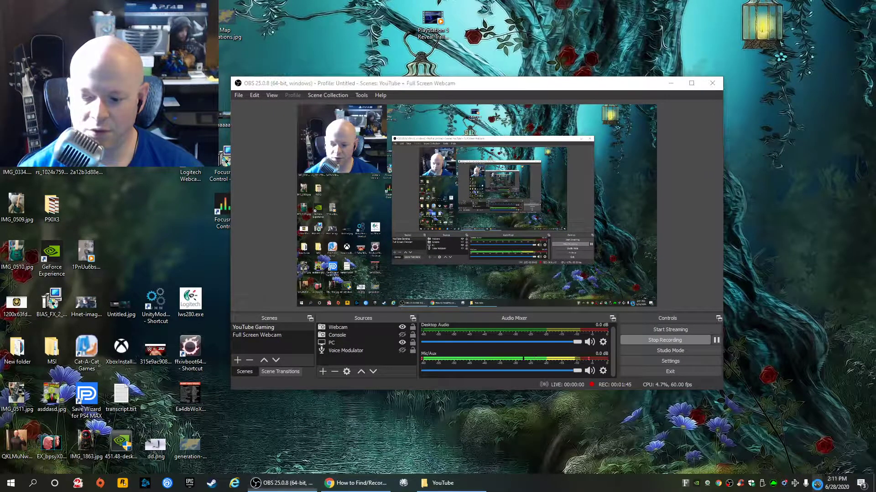
Open the classic Sound control panel via Sound settings' Related Settings, then close Settings
right_click(816, 484)
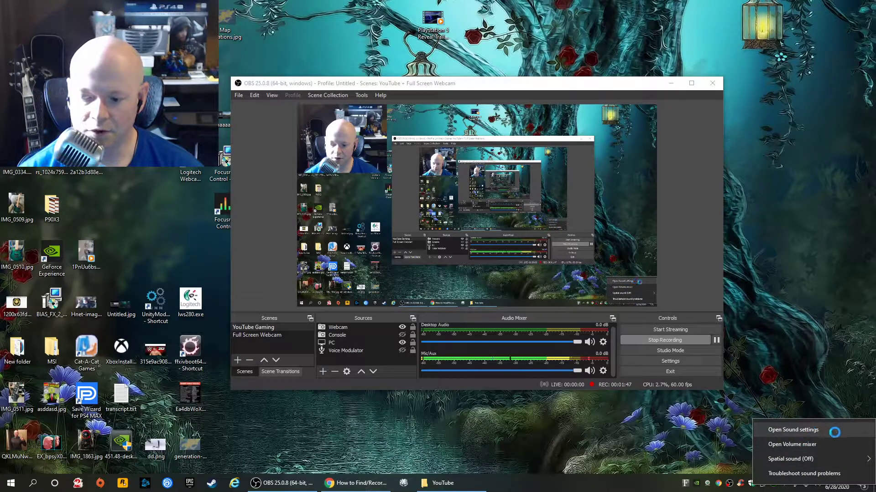
click(834, 433)
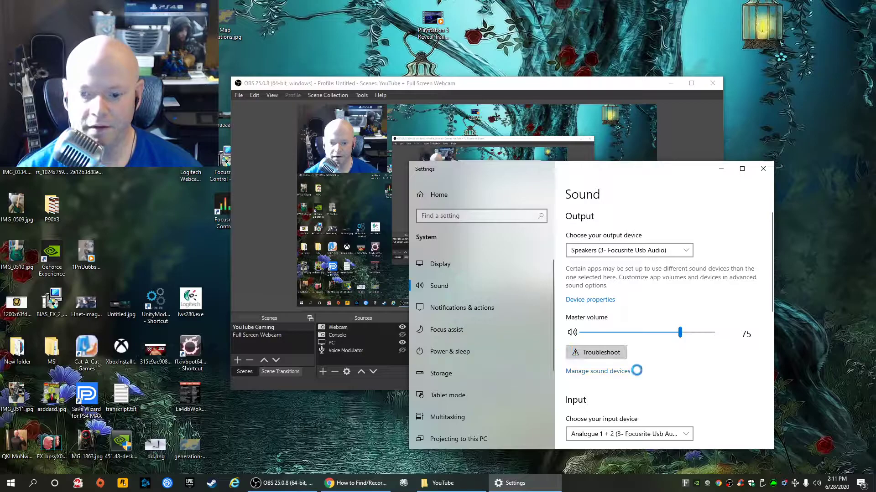
scroll(636, 370, down, 5)
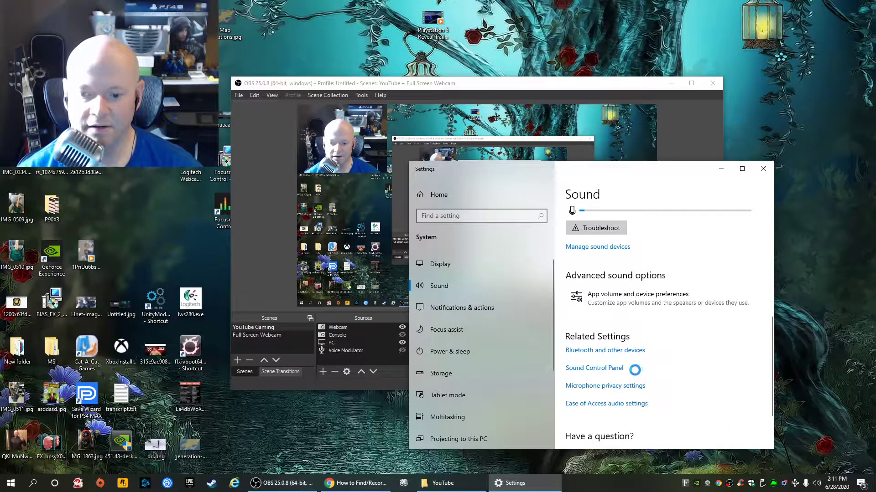
click(591, 368)
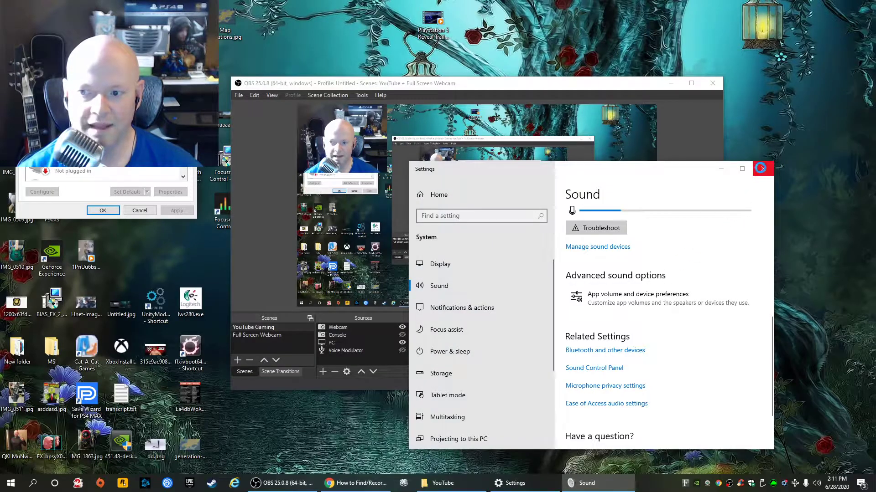
click(763, 169)
drag(114, 19, 137, 178)
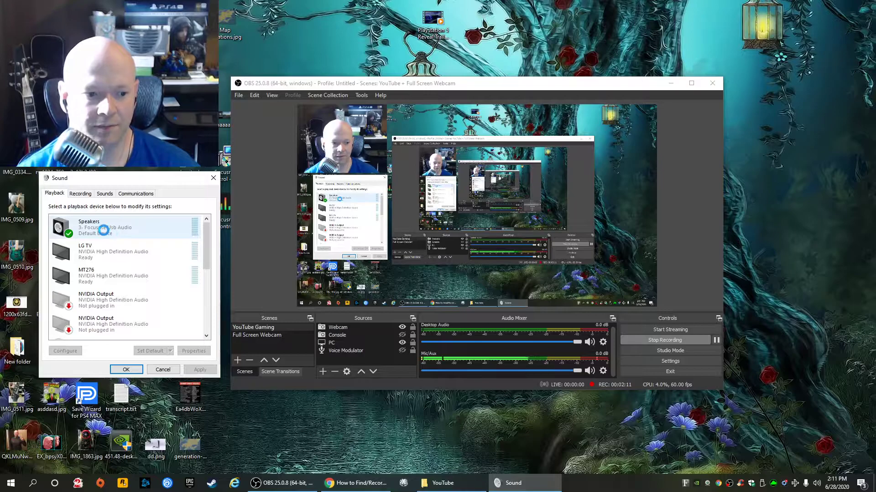
Check the Speakers default format and close its properties without changes
right_click(103, 230)
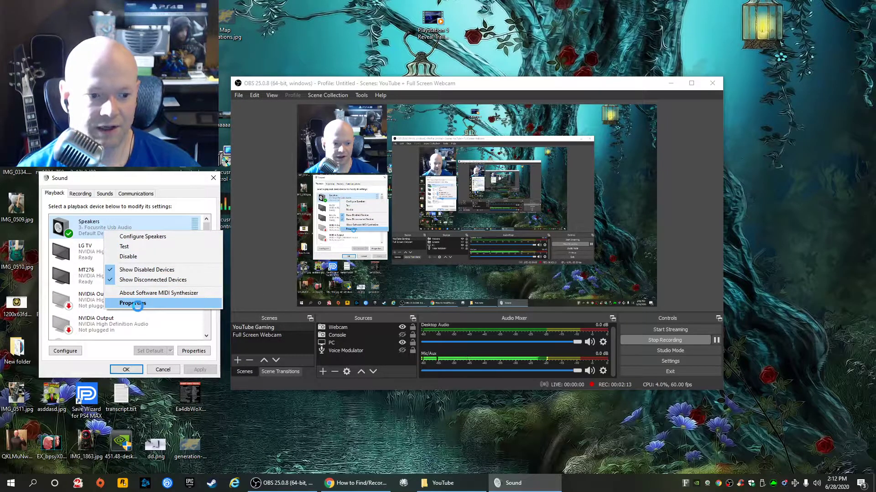
click(137, 304)
click(113, 228)
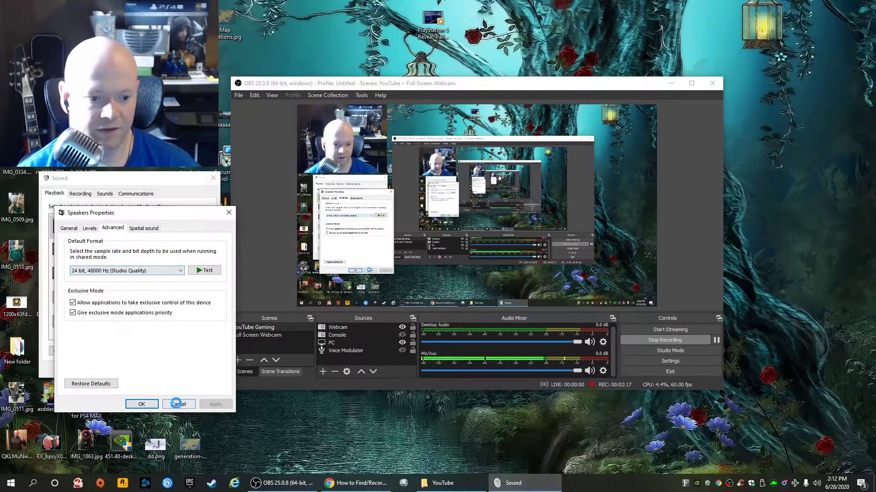
click(176, 404)
On the Recording tab, keep Analogue 1 + 2 at 2 channel, 24 bit, 48000 Hz and cancel
click(80, 194)
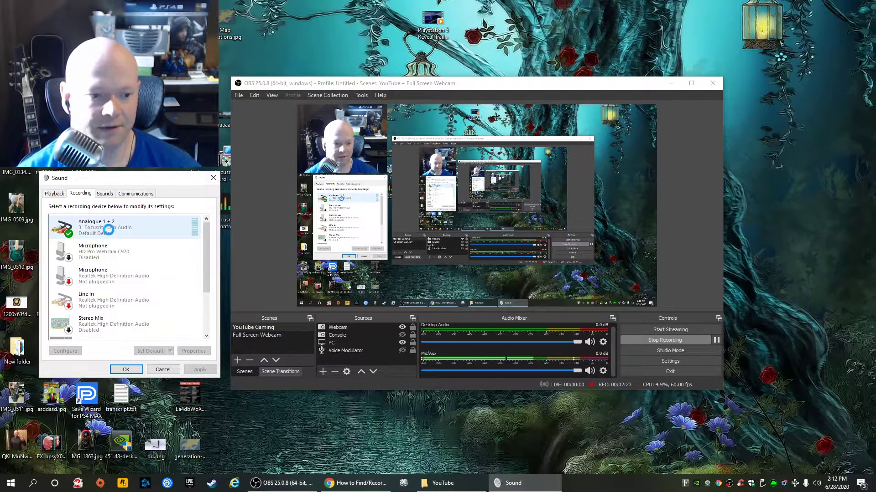
right_click(108, 230)
click(145, 273)
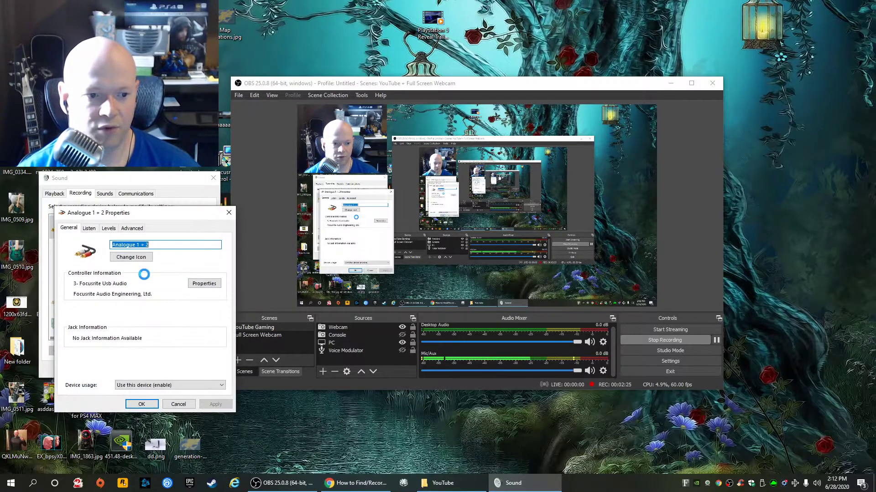
click(134, 228)
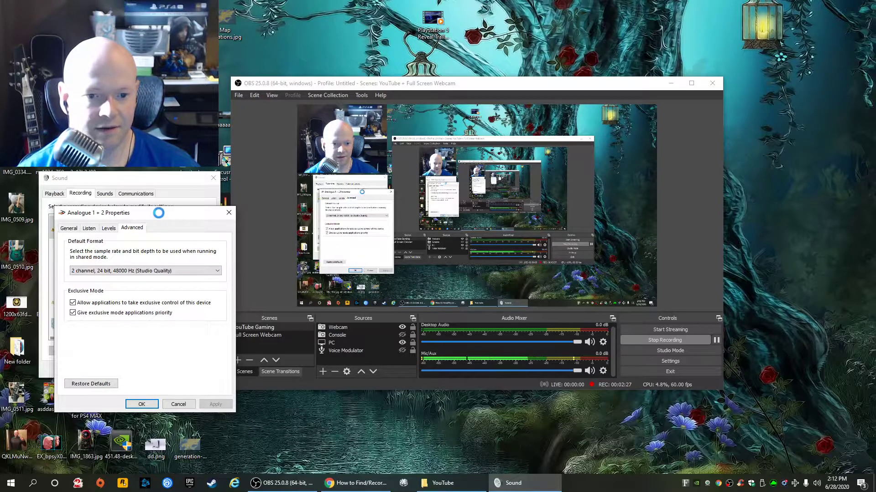
drag(157, 213, 138, 197)
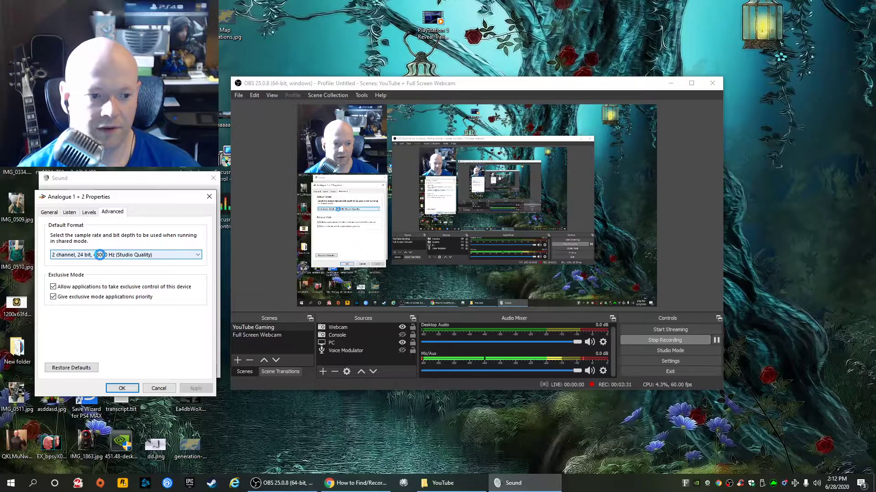
click(100, 255)
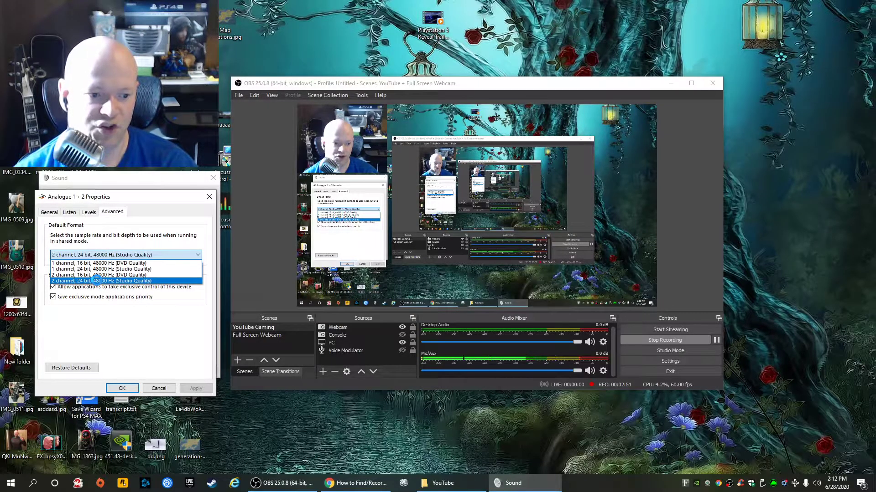
click(100, 281)
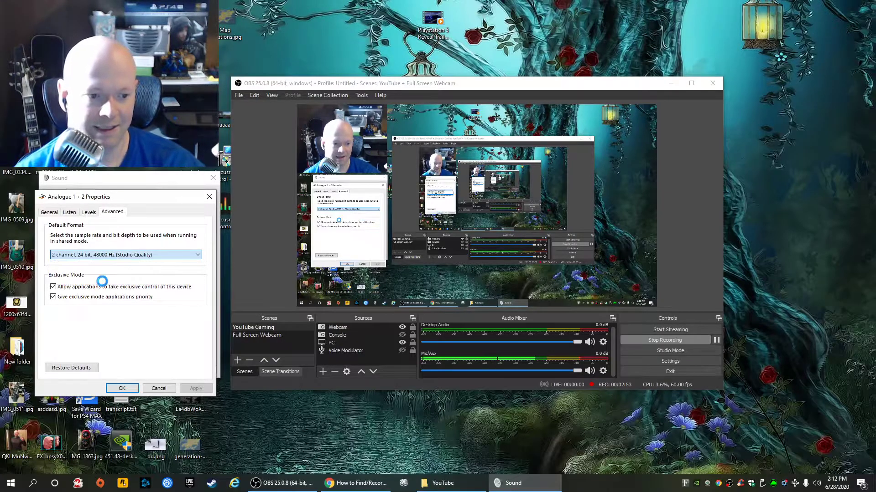
click(158, 389)
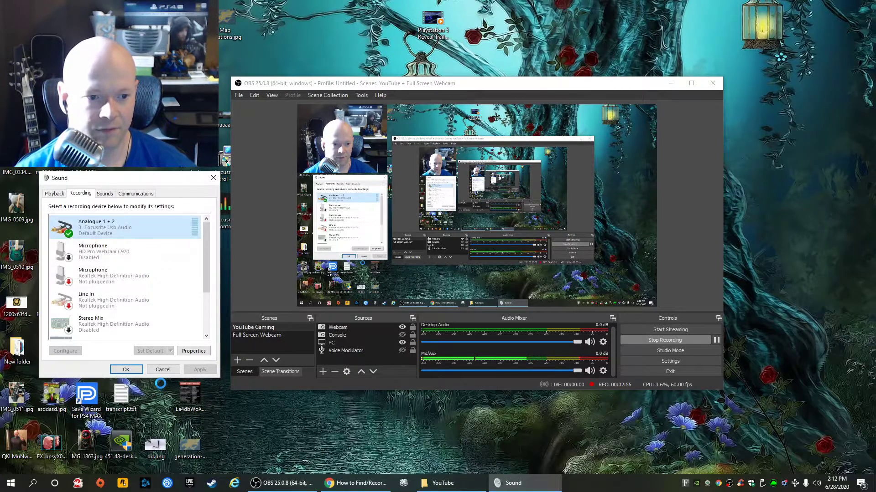
Close the Sound window and open Advanced Audio Properties from the Mic/Aux gear menu
click(159, 366)
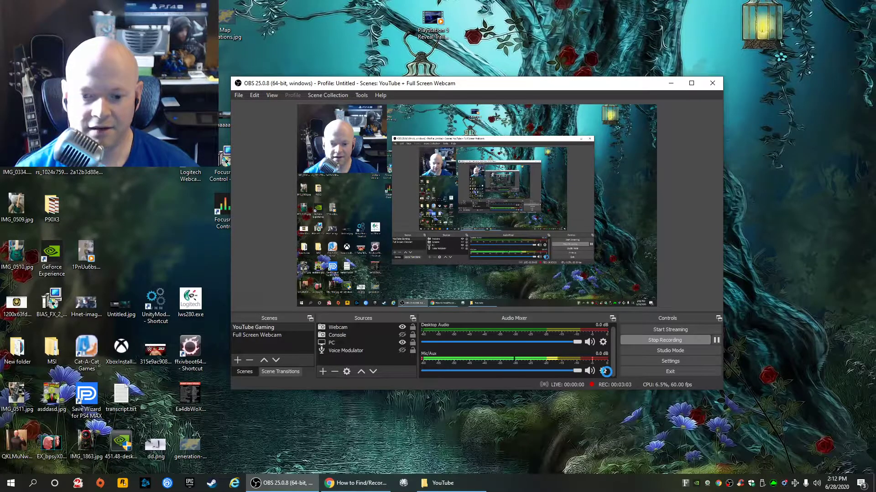
click(603, 372)
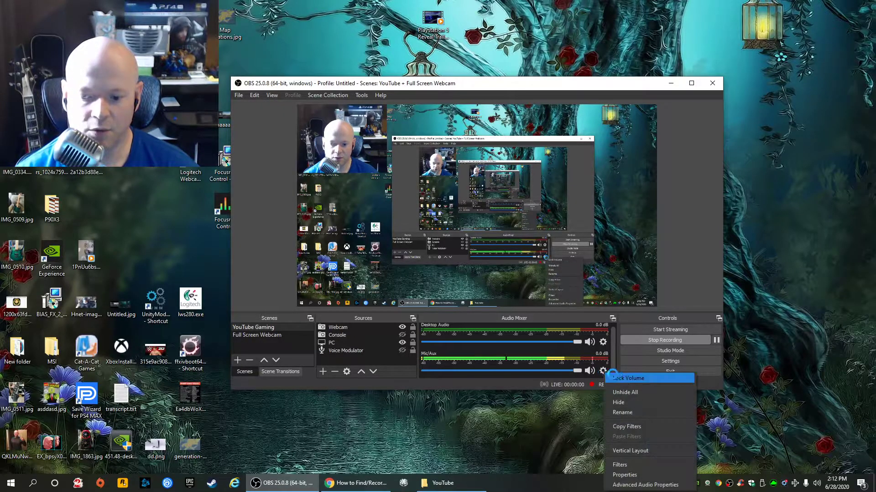
click(674, 483)
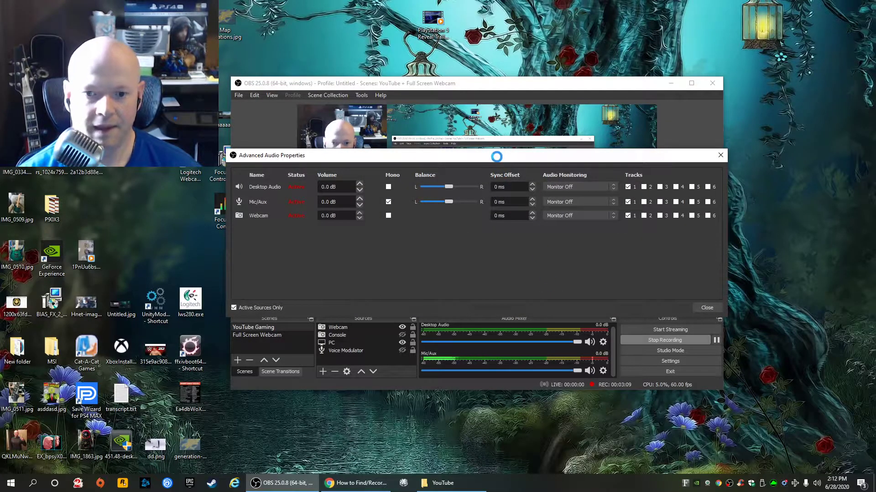
drag(497, 155, 494, 230)
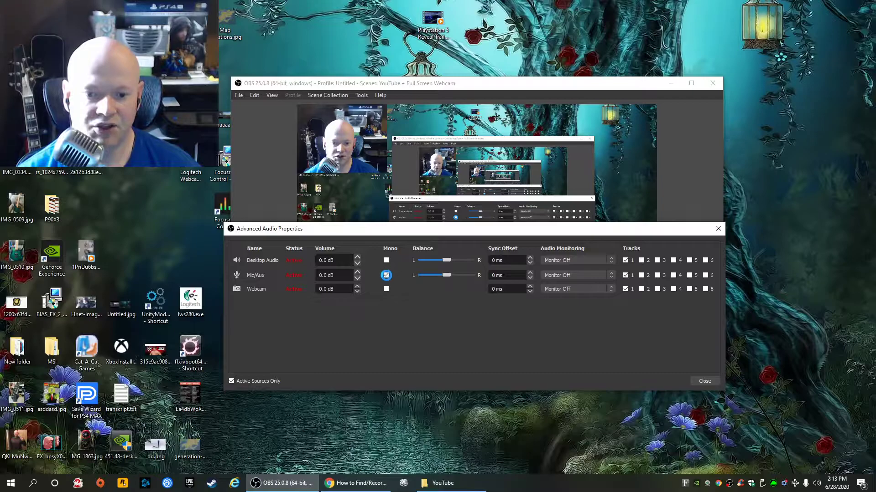
drag(502, 232, 459, 272)
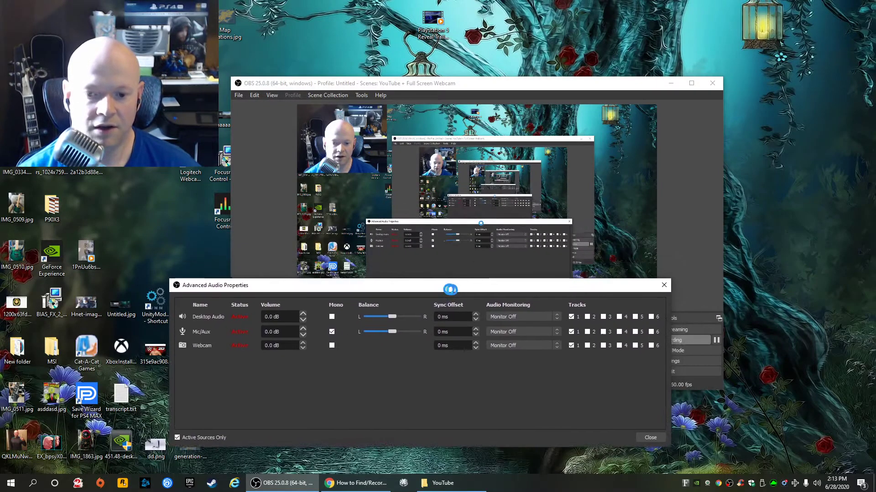
drag(450, 289, 468, 298)
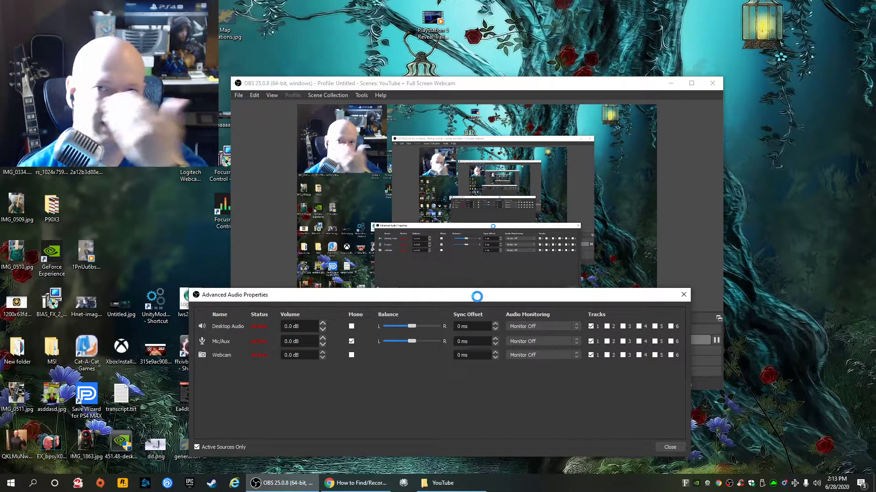
Move Advanced Audio Properties back up and tick Mono on the Mic/Aux row
drag(476, 297, 502, 182)
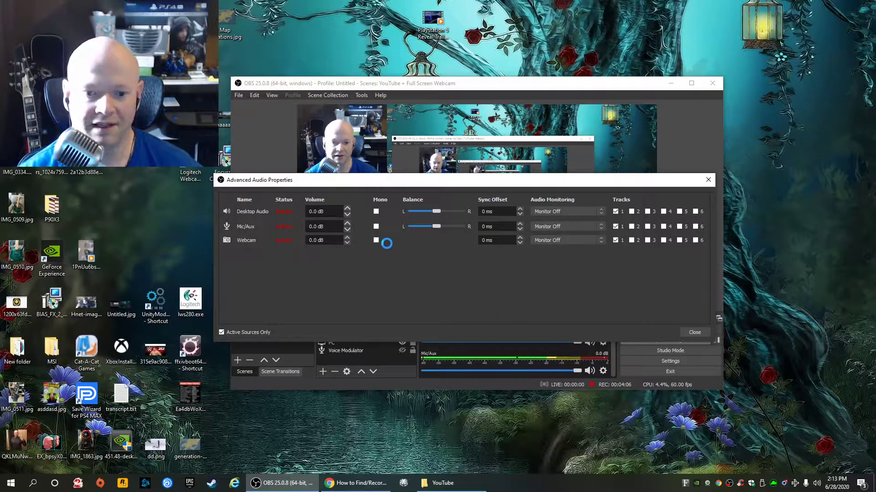
click(376, 226)
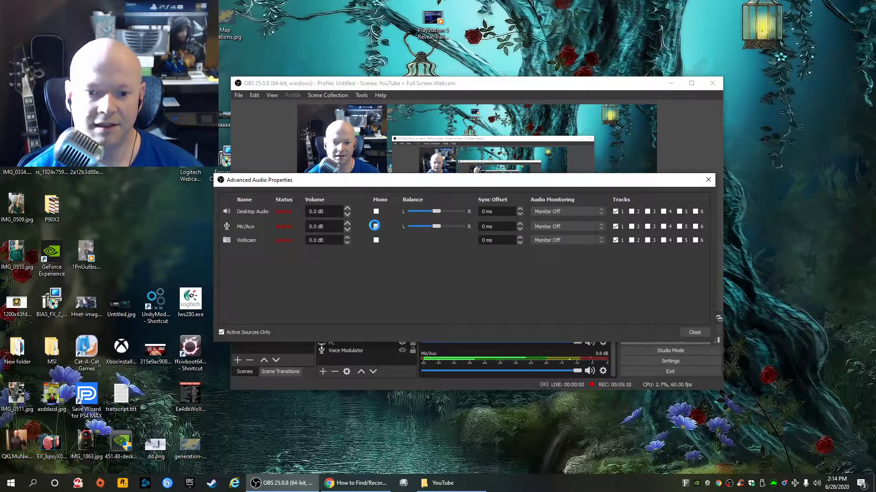
click(375, 226)
click(375, 226)
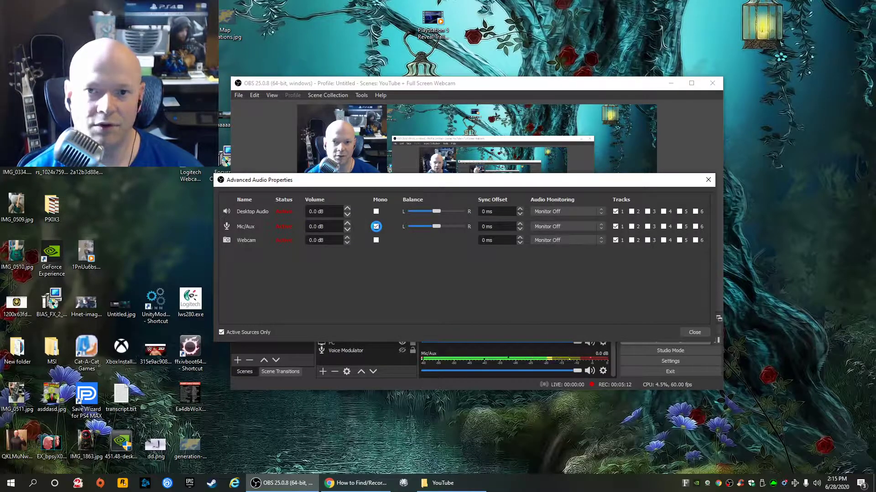